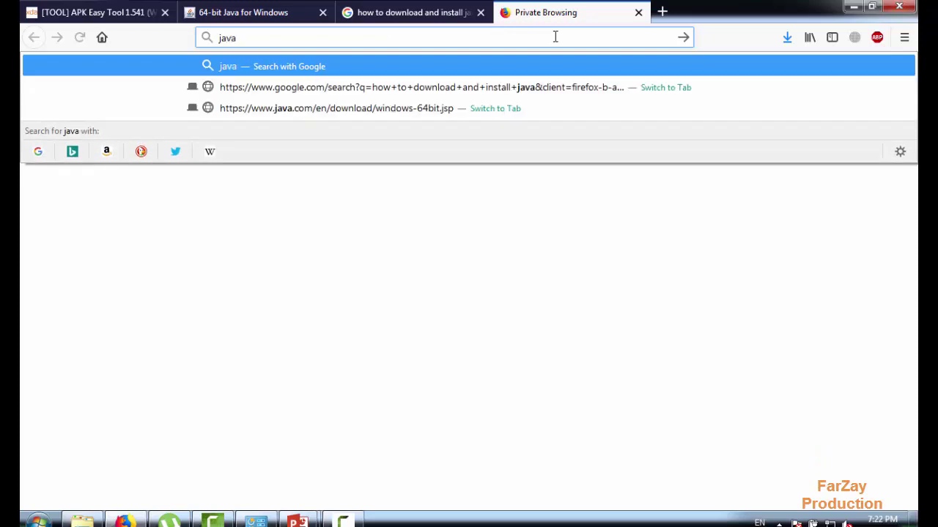
# Search Google for java and open the Download Free Java Software page on java.com
pyautogui.press('Return')
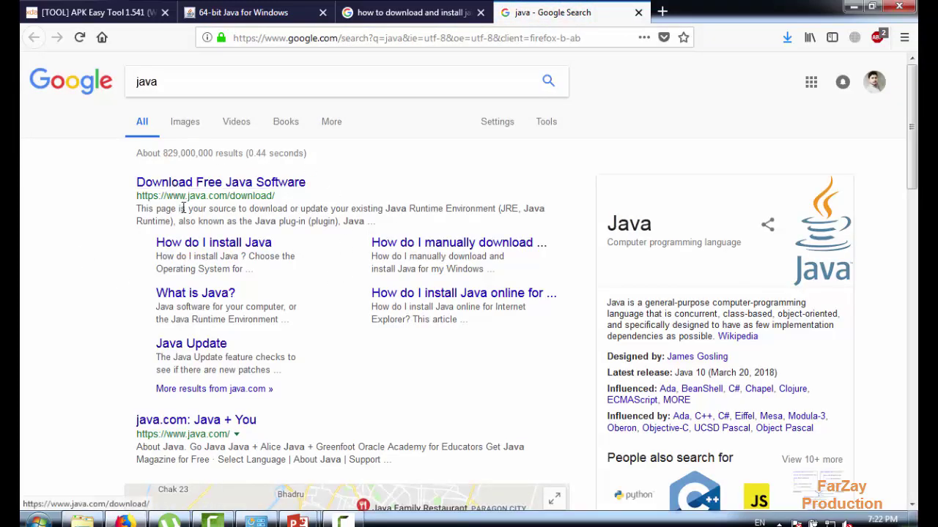
pyautogui.click(247, 185)
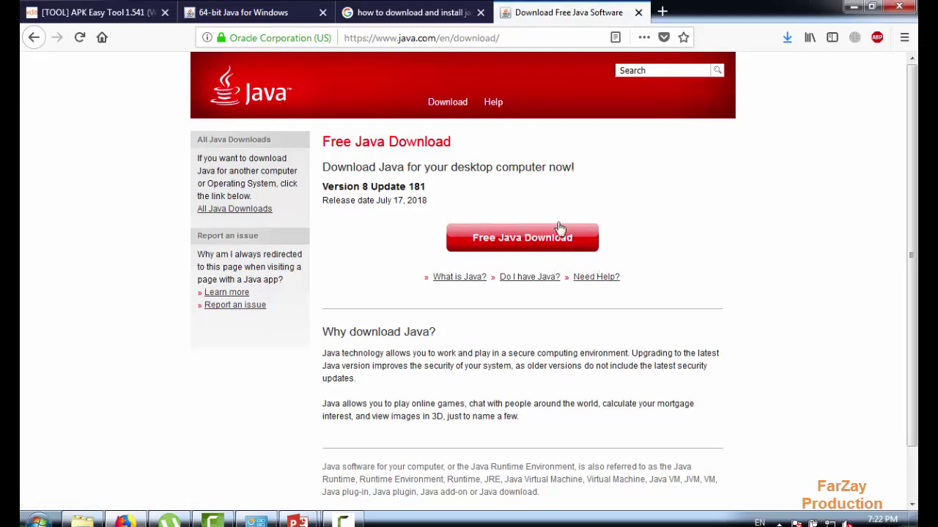
pyautogui.scroll(-1, 729, 283)
pyautogui.scroll(-1, 729, 284)
pyautogui.scroll(1, 730, 283)
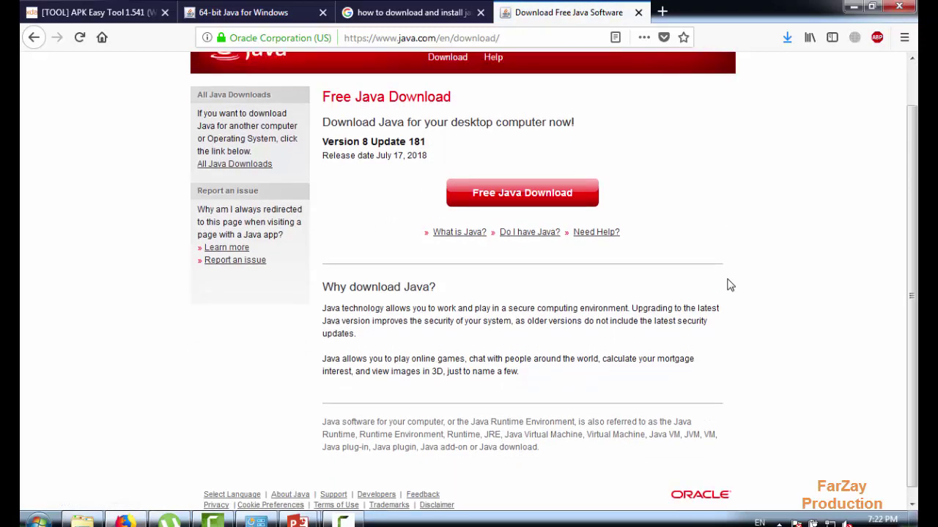
pyautogui.scroll(-1, 729, 284)
pyautogui.scroll(1, 729, 284)
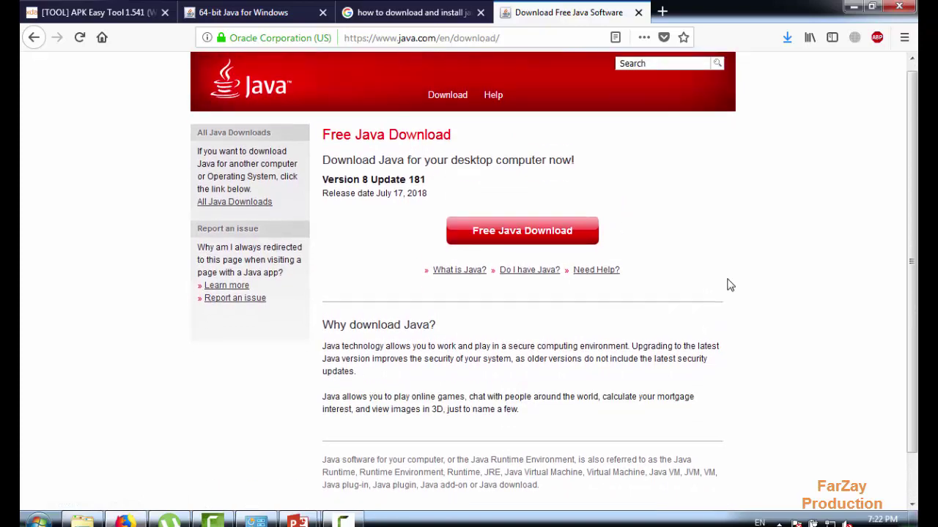
pyautogui.scroll(-1, 730, 284)
pyautogui.scroll(1, 729, 285)
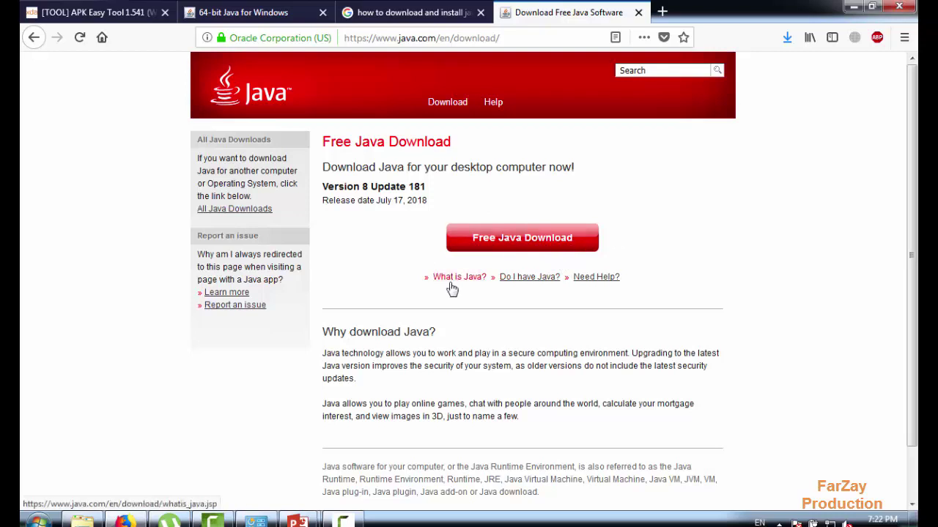
# Examine the Java installers offered for all operating systems, and check the browser's recent downloads for the Windows x64 installer
pyautogui.click(261, 211)
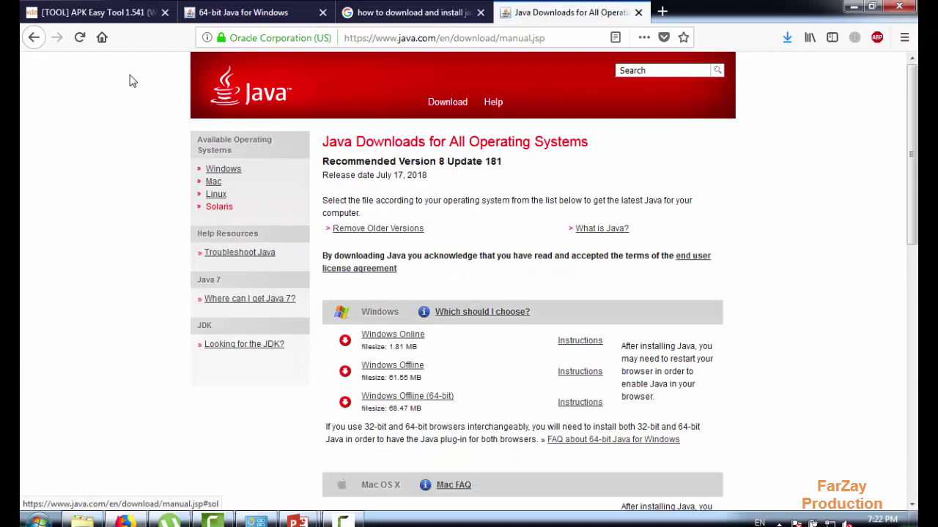
pyautogui.click(34, 38)
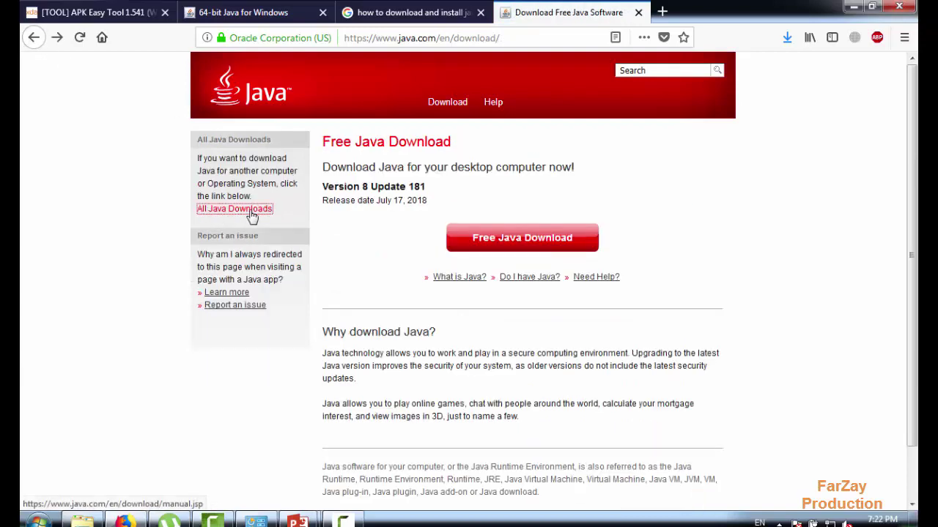
pyautogui.click(242, 212)
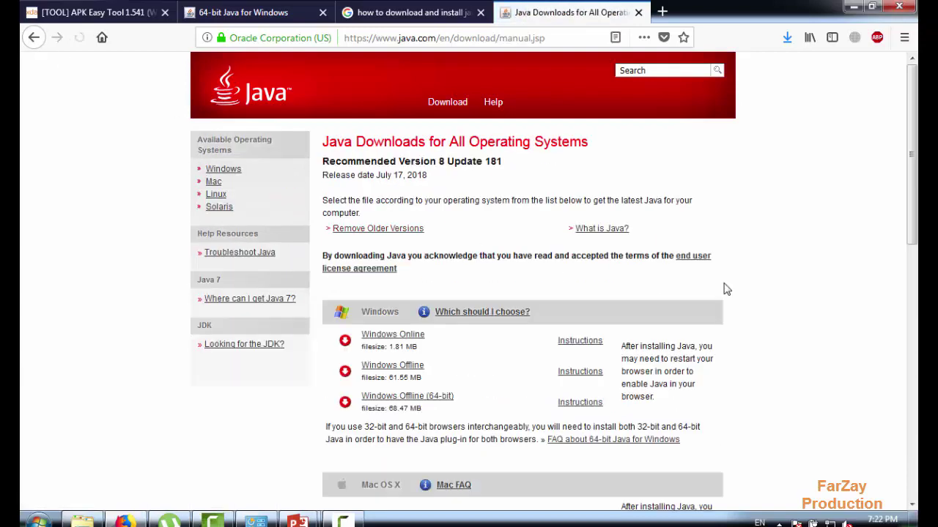
pyautogui.scroll(-2, 724, 288)
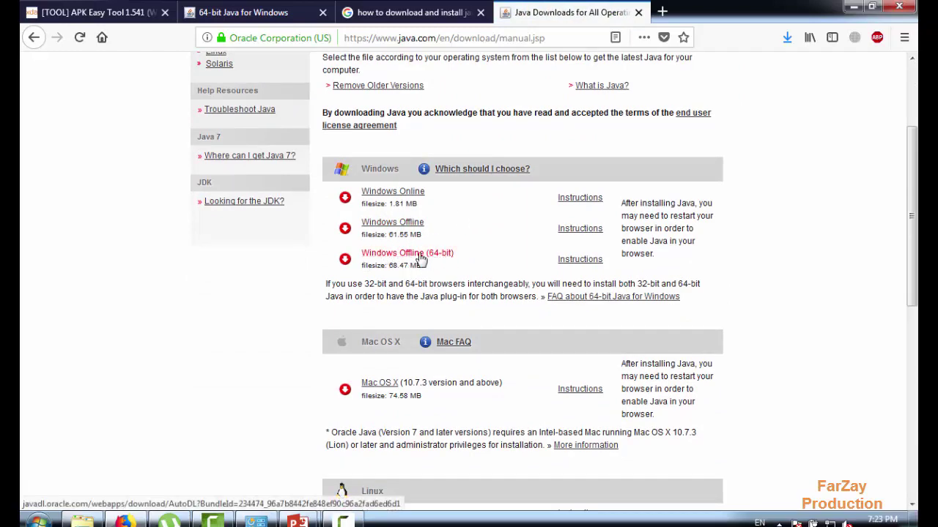
pyautogui.scroll(-5, 413, 260)
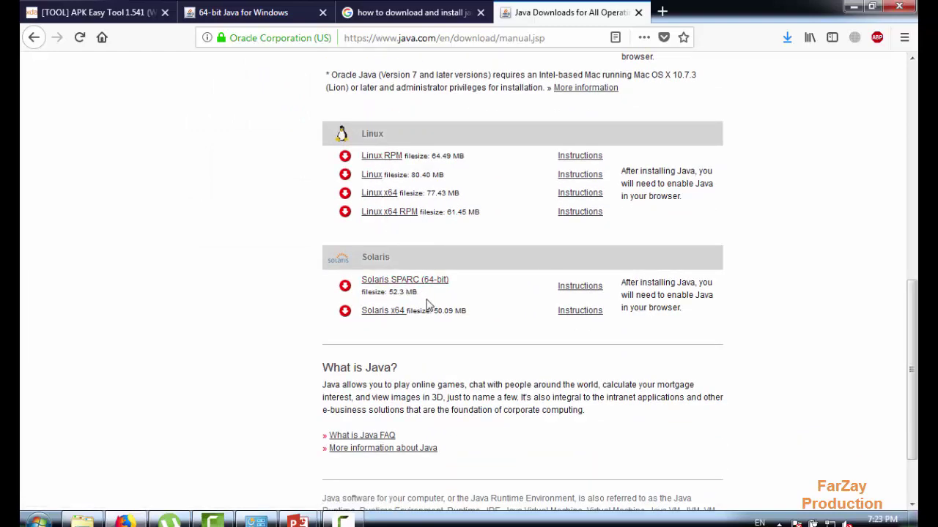
pyautogui.scroll(7, 425, 302)
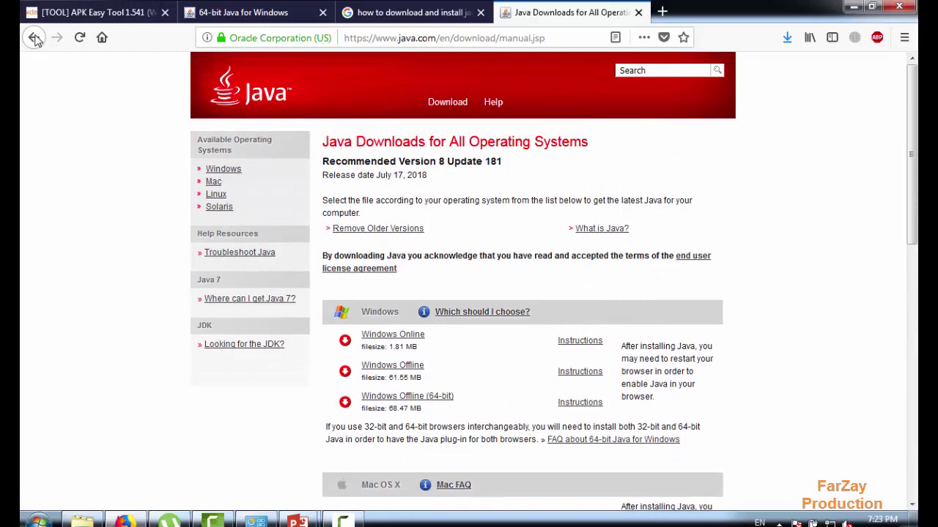
pyautogui.click(33, 37)
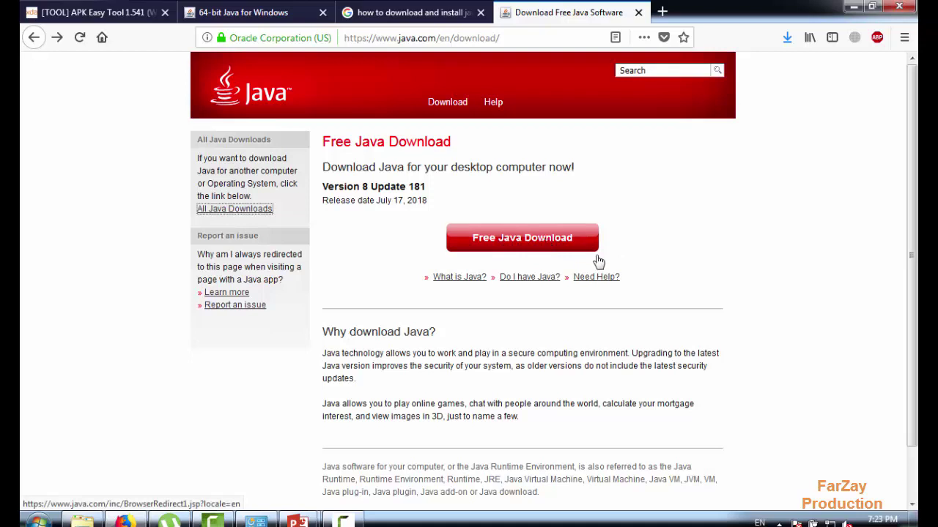
pyautogui.click(787, 36)
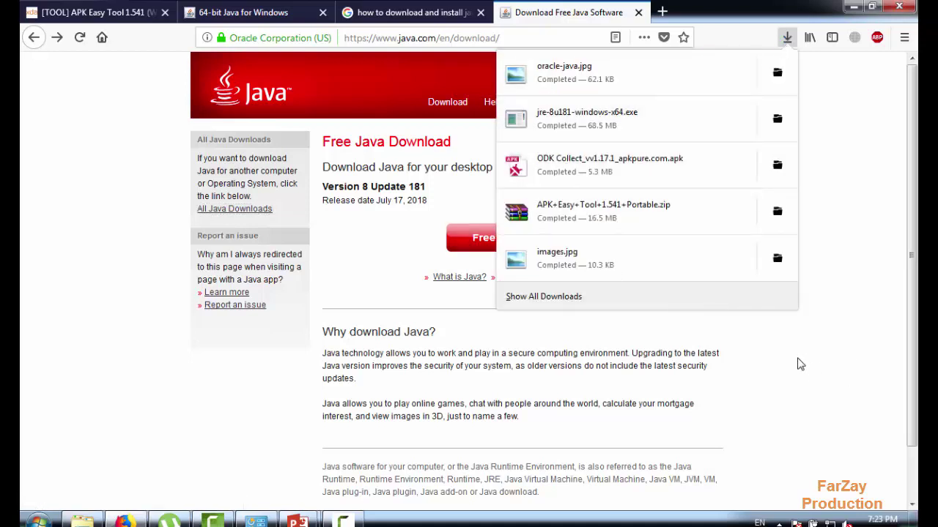
pyautogui.click(784, 359)
# Launch the jre-8u181-windows-x64 installer from the Software folder on the Personal (E:) drive
pyautogui.click(856, 8)
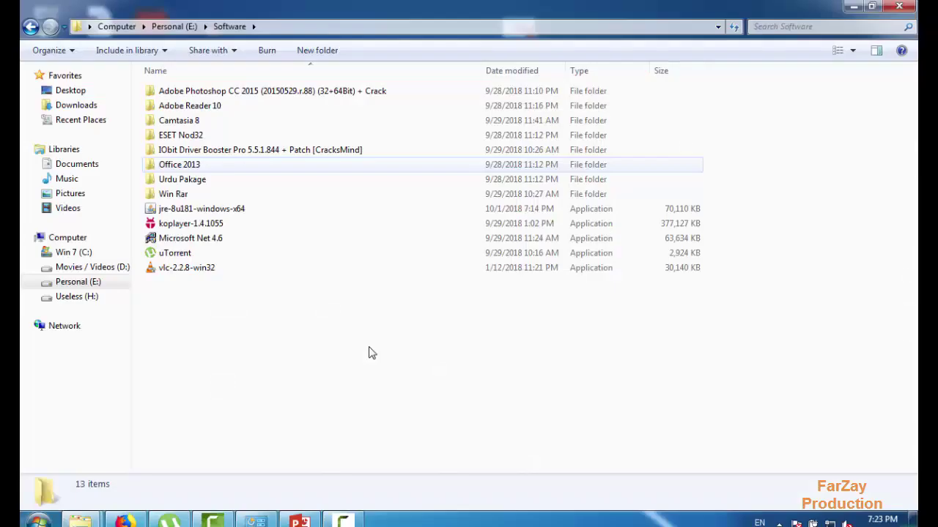
pyautogui.click(178, 212)
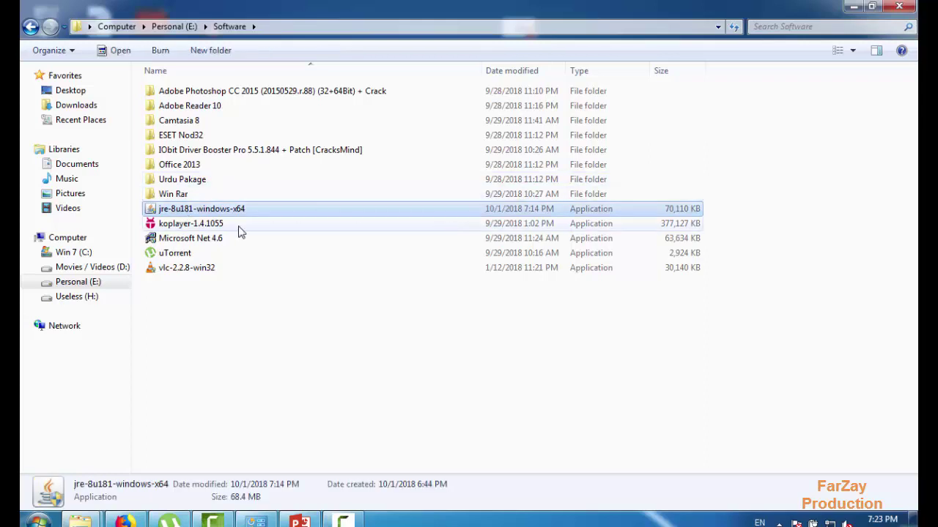
pyautogui.doubleClick(181, 212)
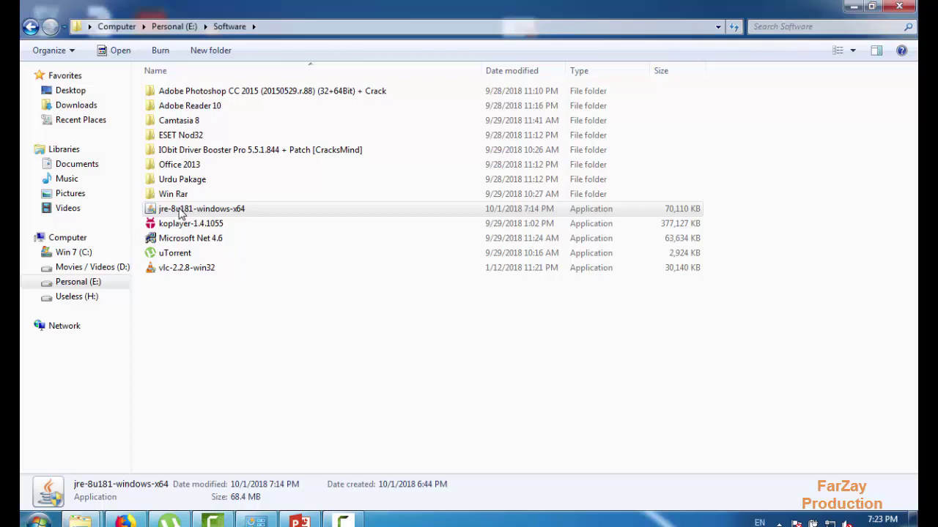
pyautogui.click(399, 523)
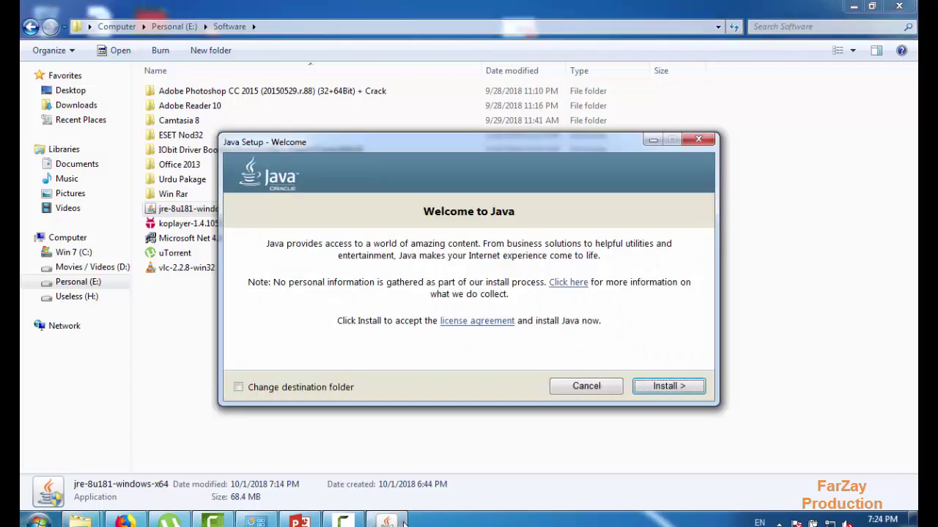
# Install Java with Change destination folder enabled, keeping C:\Program Files\Java\jre1.8.0_181, and close the setup and the Software folder
pyautogui.click(239, 387)
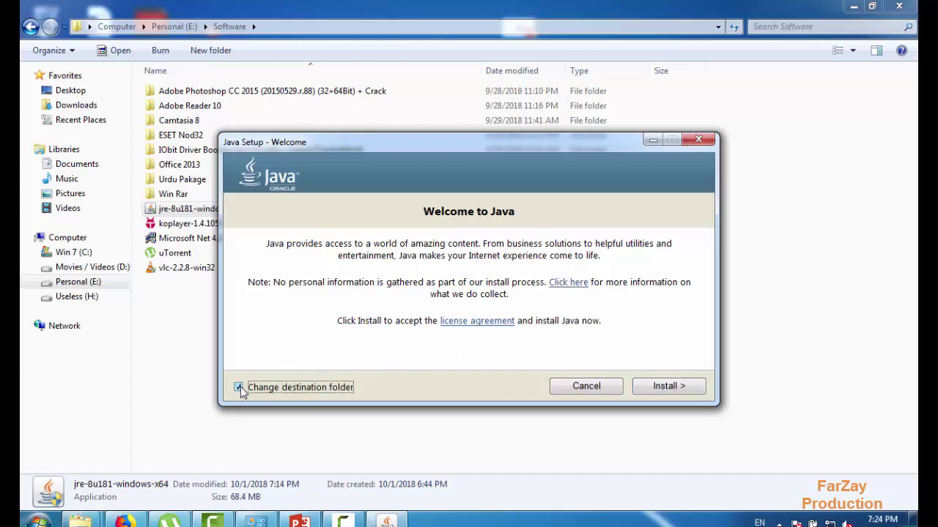
pyautogui.click(681, 388)
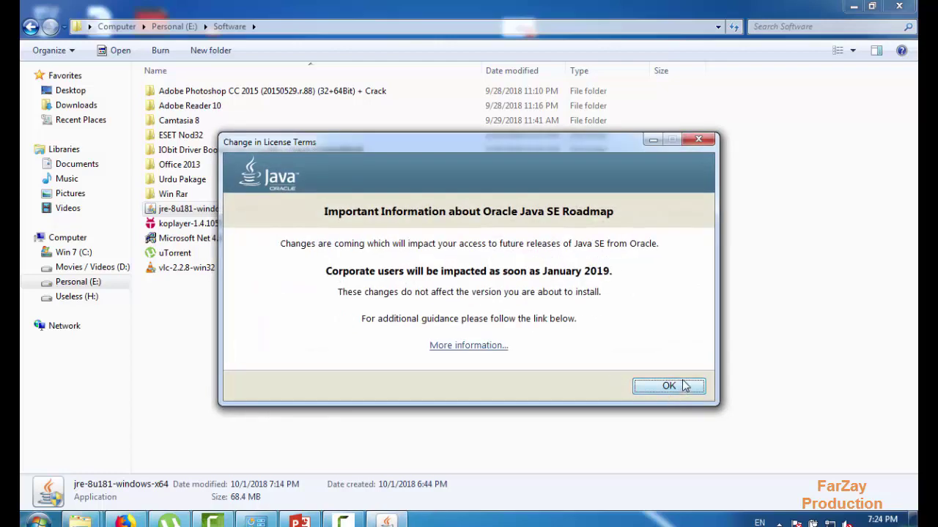
pyautogui.click(669, 386)
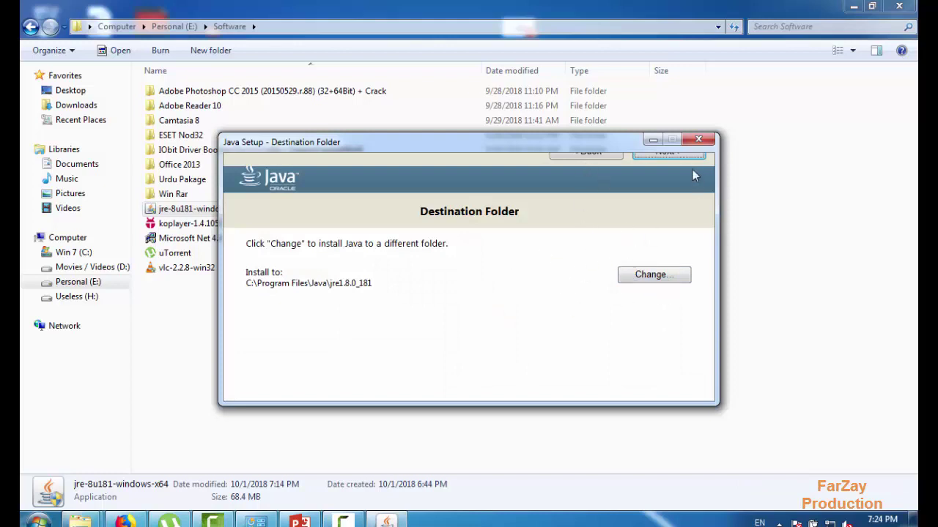
pyautogui.click(674, 159)
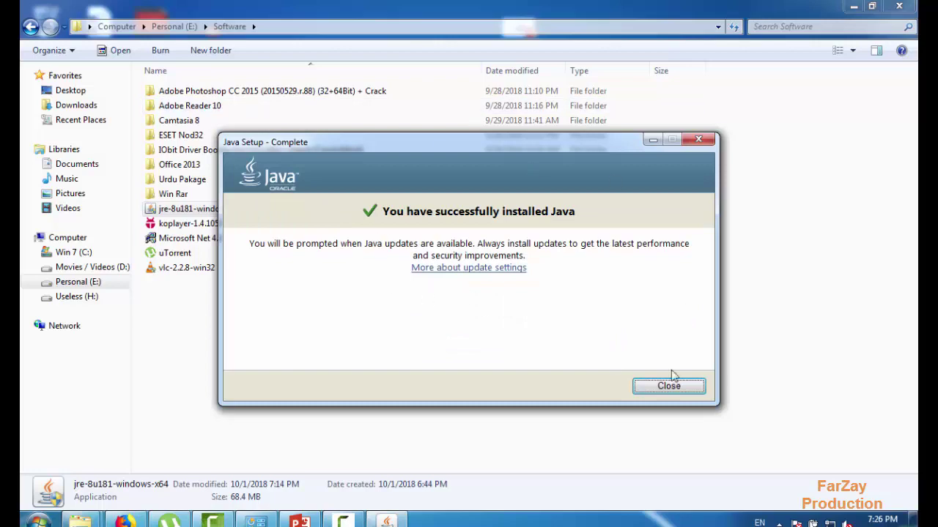
pyautogui.click(692, 384)
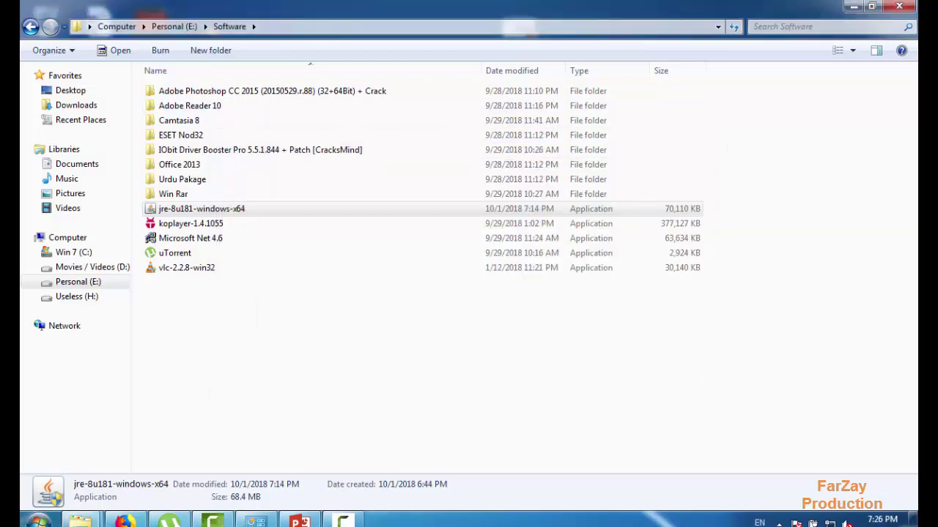
pyautogui.click(899, 6)
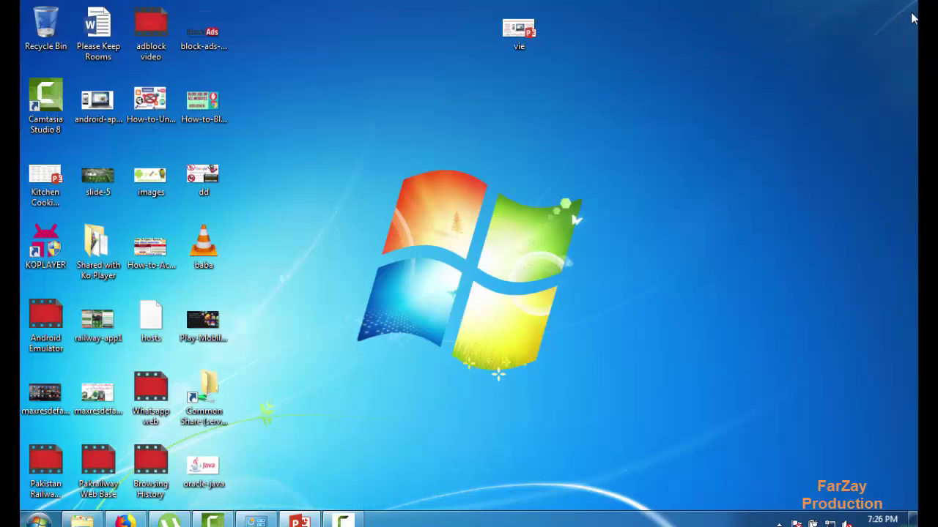
# Open the Environment Variables dialog from the computer's advanced system settings
pyautogui.click(38, 520)
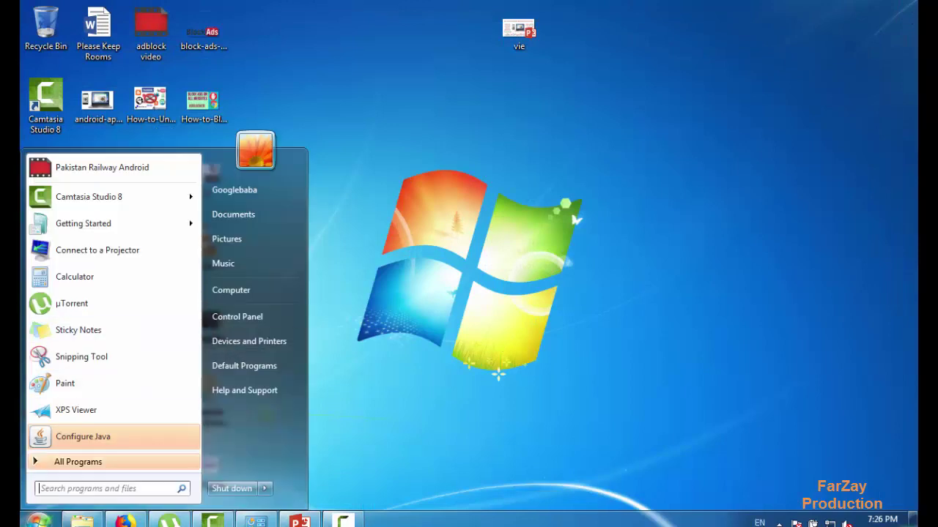
pyautogui.rightClick(245, 287)
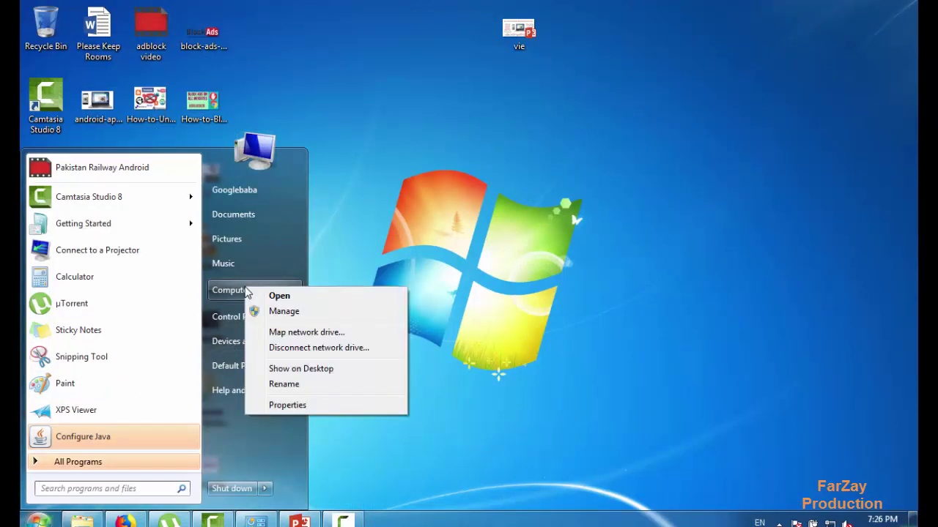
pyautogui.click(293, 405)
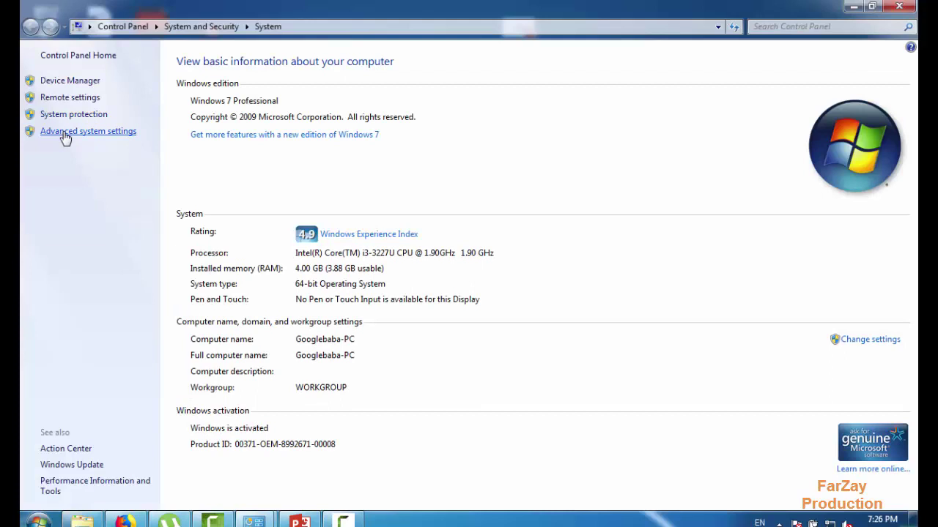
pyautogui.click(65, 131)
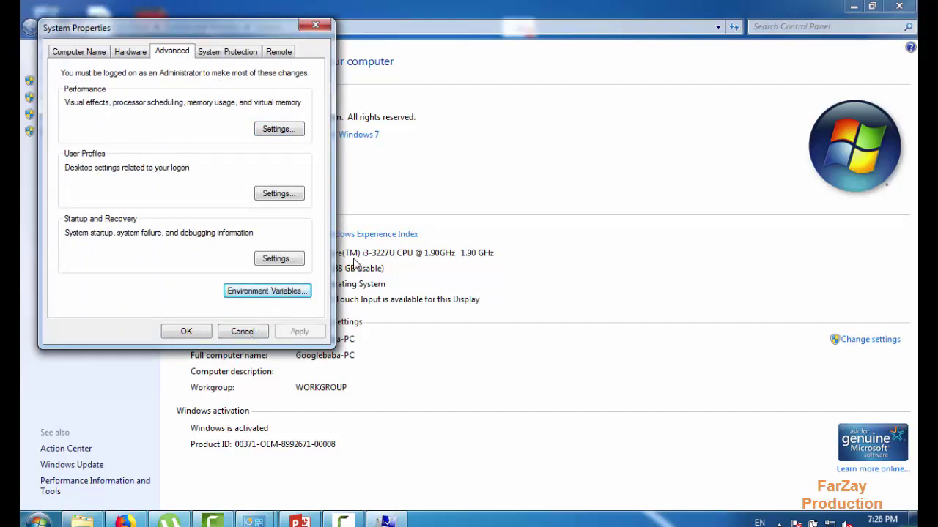
pyautogui.click(270, 292)
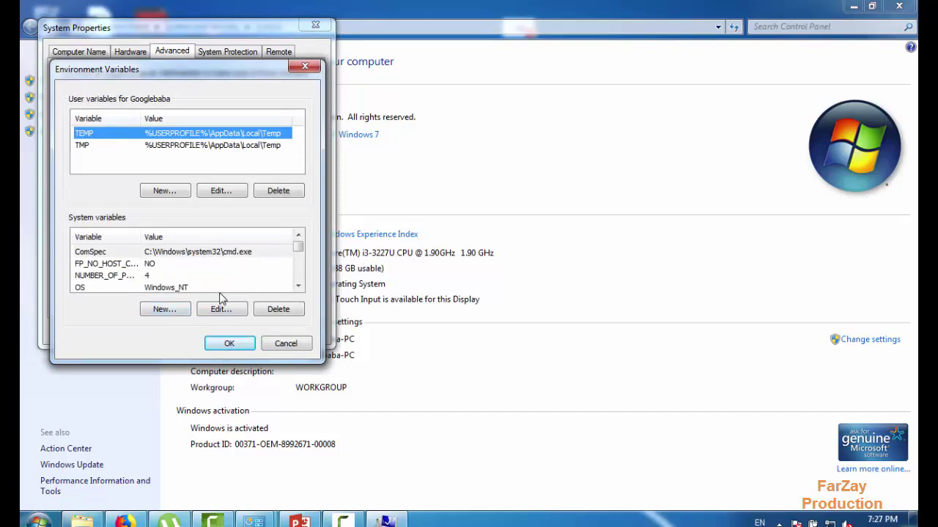
# Browse in Windows Explorer to the Java bin folder at C:\Program Files\Java\jre1.8.0_181\bin
pyautogui.moveTo(133, 520)
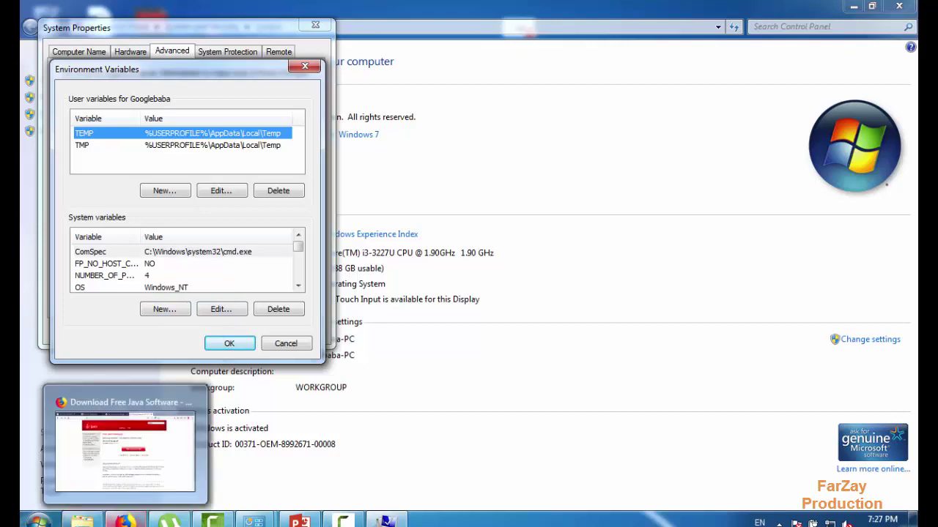
pyautogui.click(82, 521)
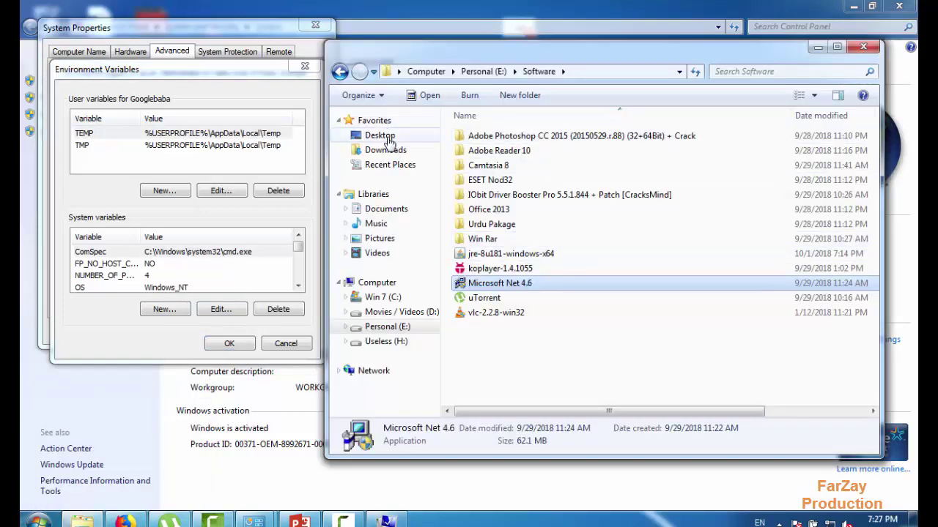
pyautogui.click(388, 142)
pyautogui.click(375, 296)
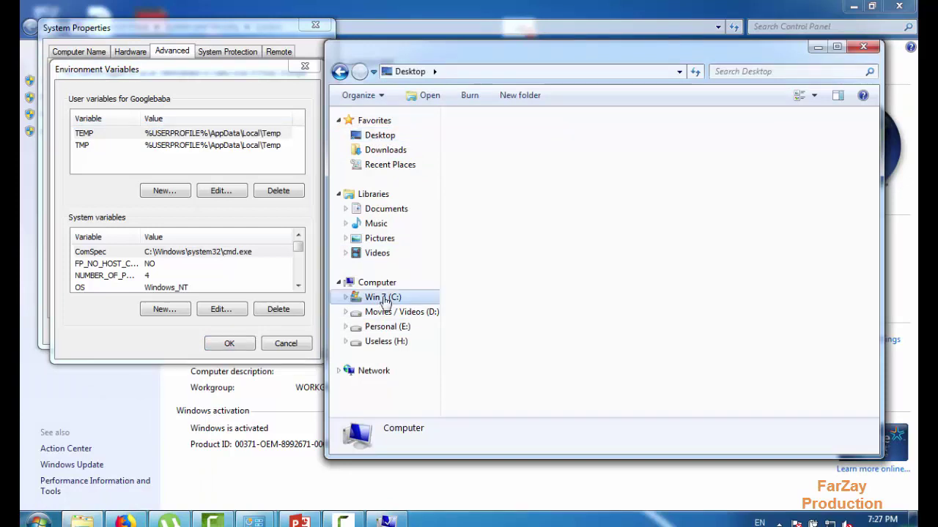
pyautogui.doubleClick(487, 180)
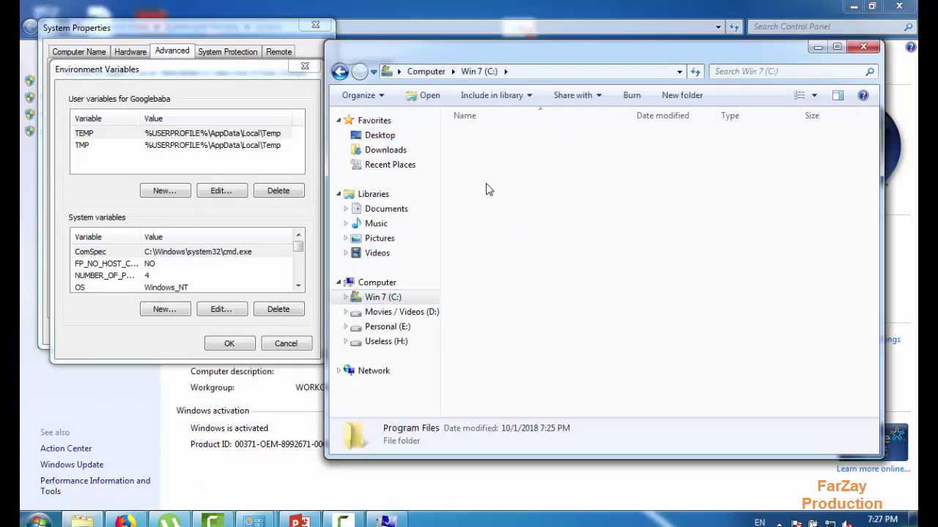
pyautogui.doubleClick(477, 181)
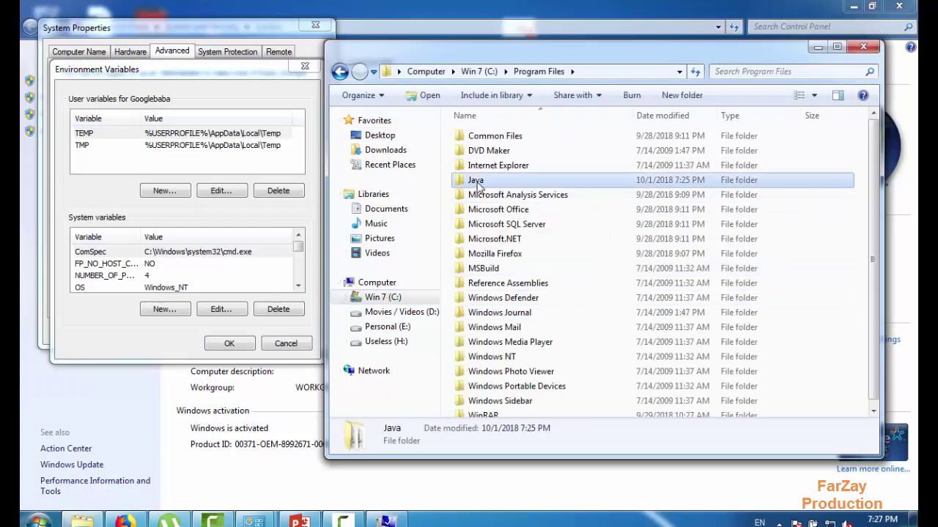
pyautogui.doubleClick(484, 138)
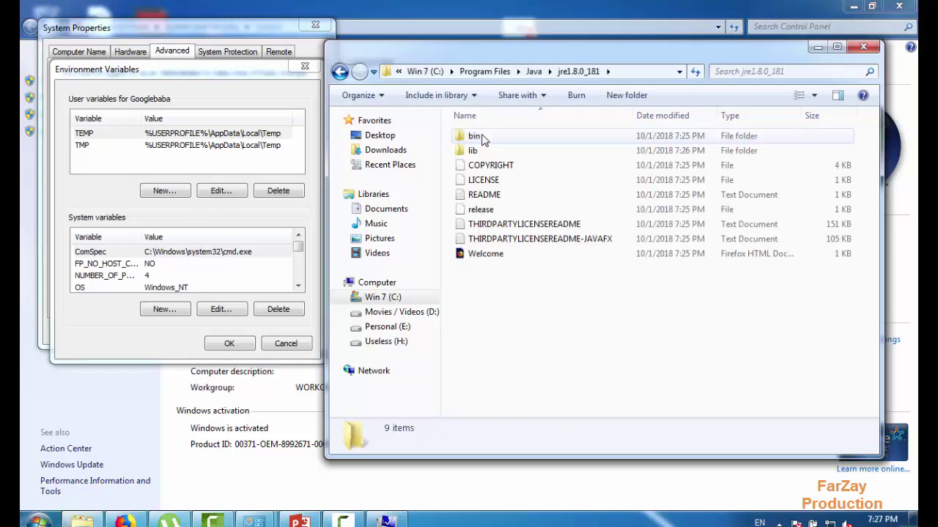
pyautogui.doubleClick(476, 137)
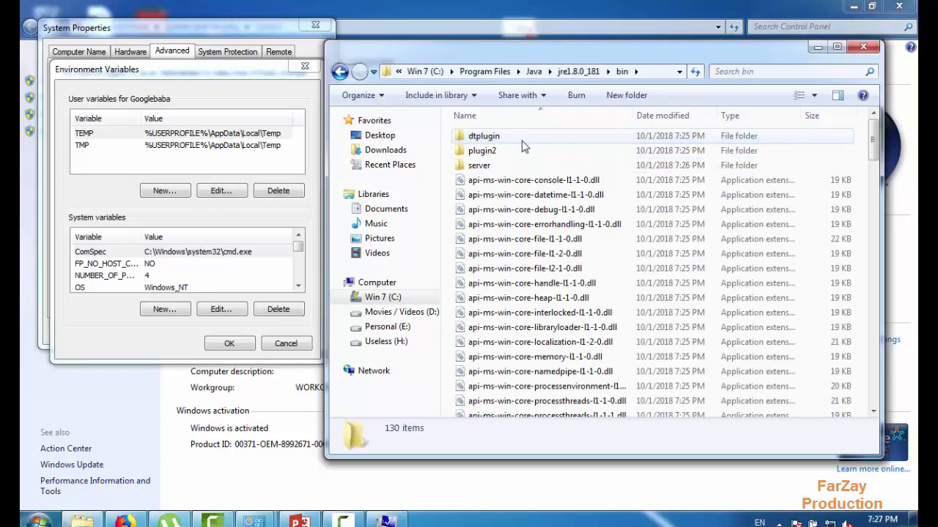
# Copy the full path of the Java bin folder, C:\Program Files\Java\jre1.8.0_181\bin, from the open Explorer window
pyautogui.click(650, 73)
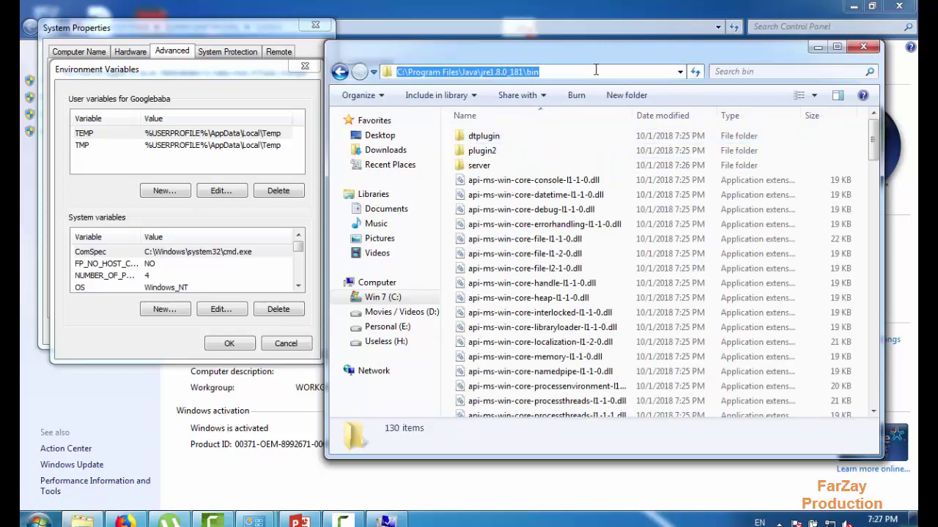
pyautogui.click(643, 71)
pyautogui.moveTo(614, 71); pyautogui.dragTo(382, 68)
pyautogui.hotkey('ctrl', 'c')
# Create a new system variable named JAVA_HOME with the copied path C:\Program Files\Java\jre1.8.0_181\bin as its value
pyautogui.click(182, 229)
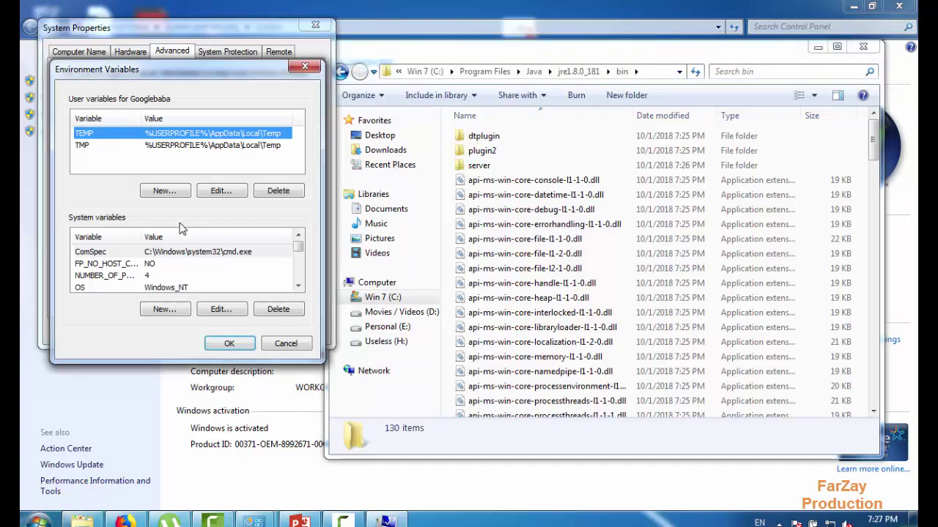
pyautogui.click(164, 309)
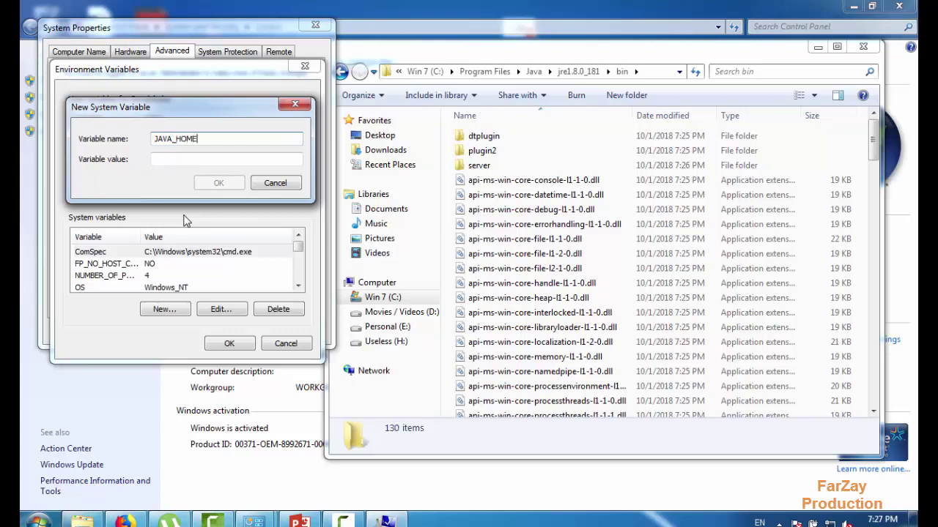
pyautogui.click(211, 158)
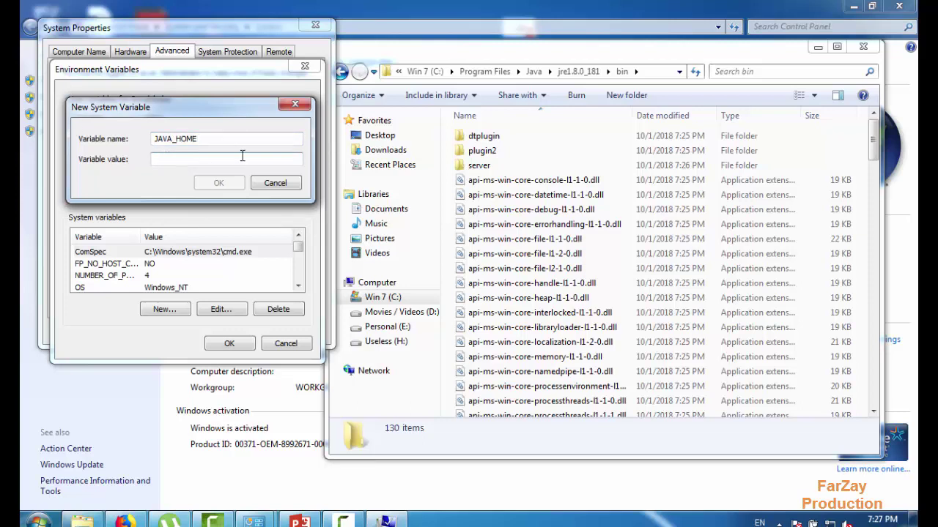
pyautogui.hotkey('ctrl', 'v')
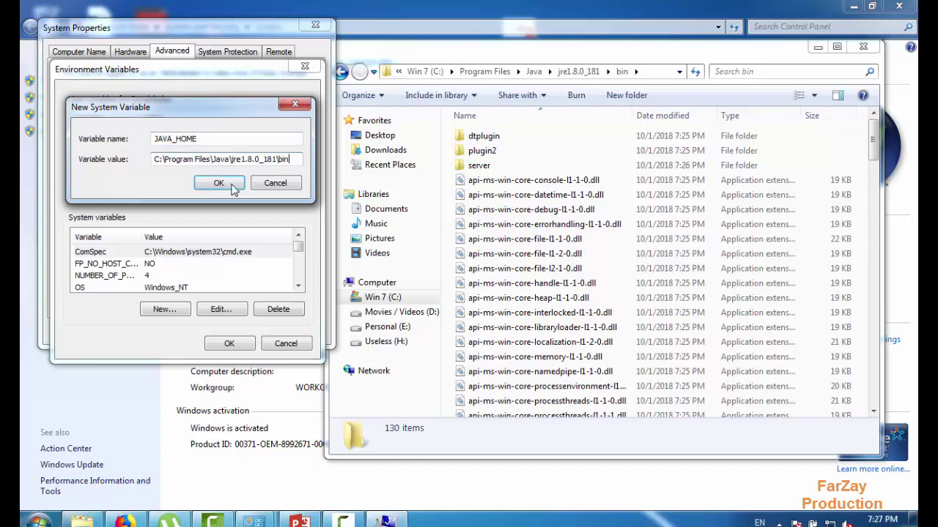
pyautogui.click(233, 188)
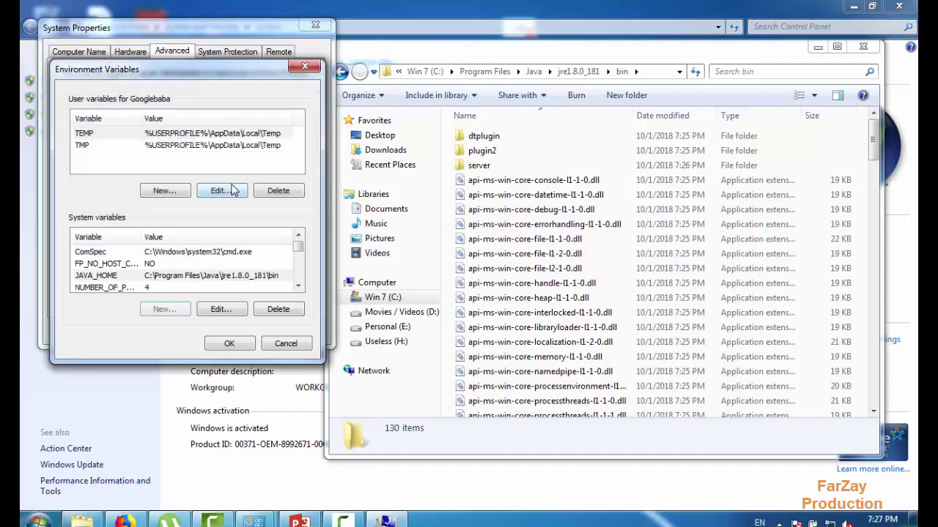
# Confirm the Environment Variables and System Properties dialogs, and close the bin folder and System windows
pyautogui.click(230, 344)
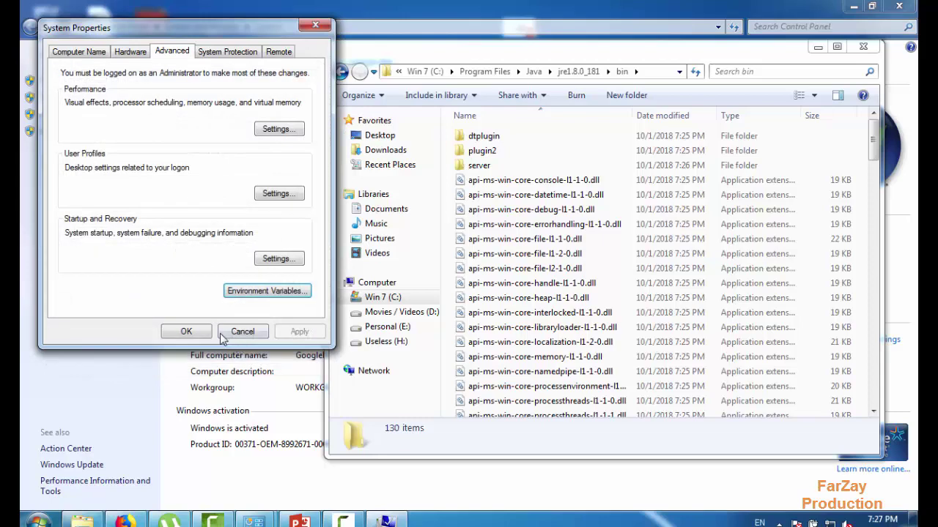
pyautogui.click(186, 332)
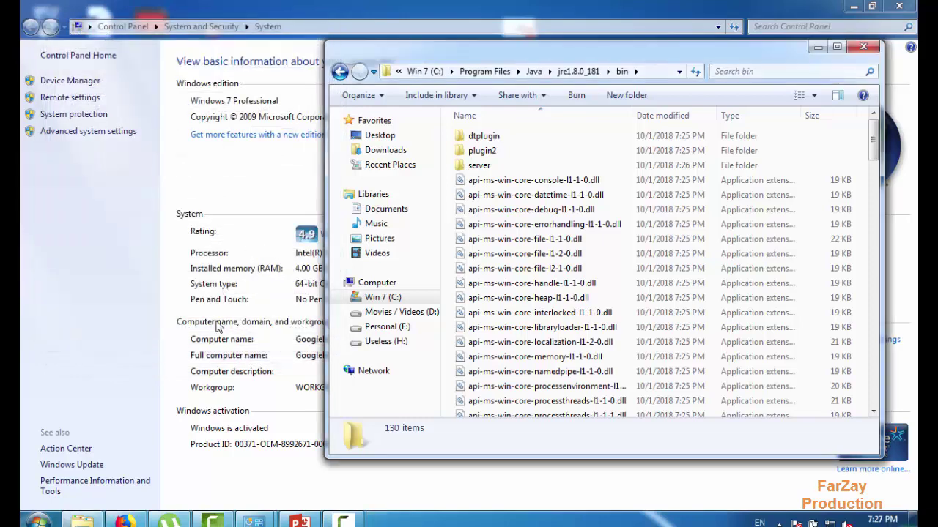
pyautogui.click(863, 46)
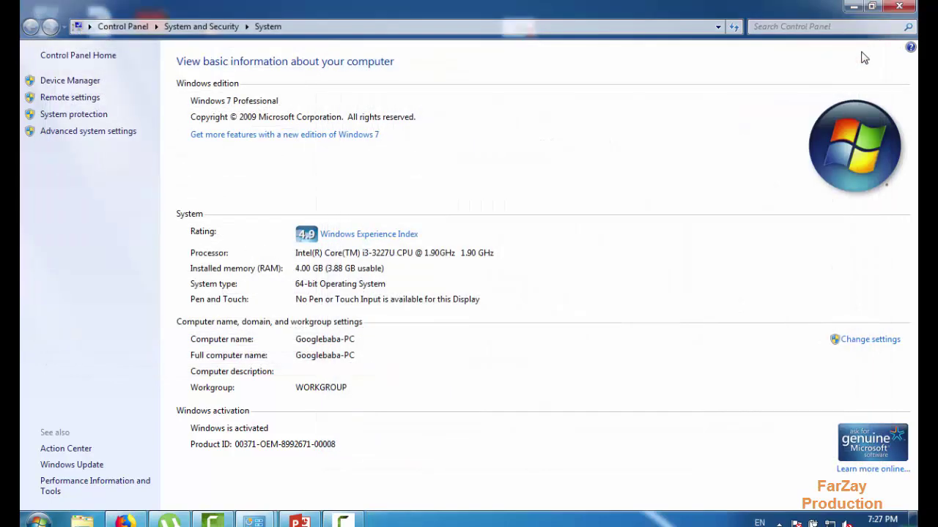
pyautogui.click(902, 6)
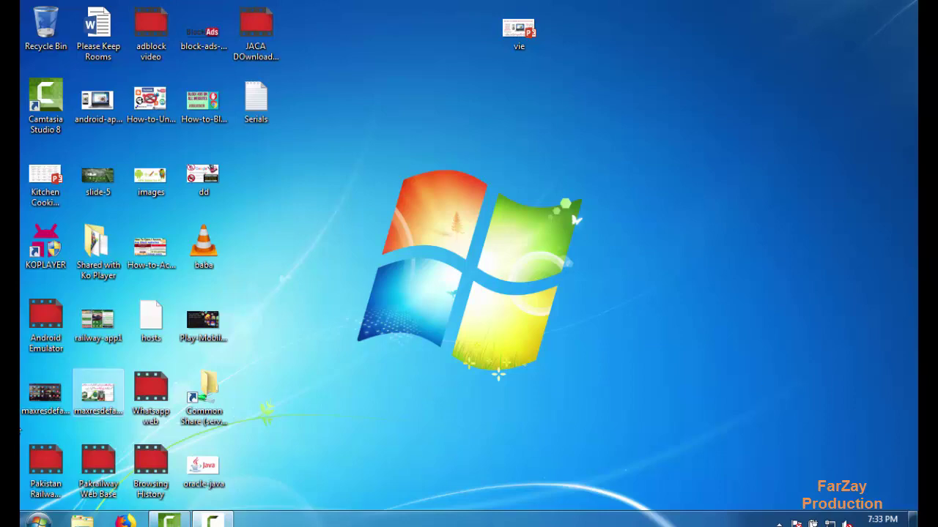
# Open a Command Prompt with cmd and run the java command to check the Java installation
pyautogui.click(79, 489)
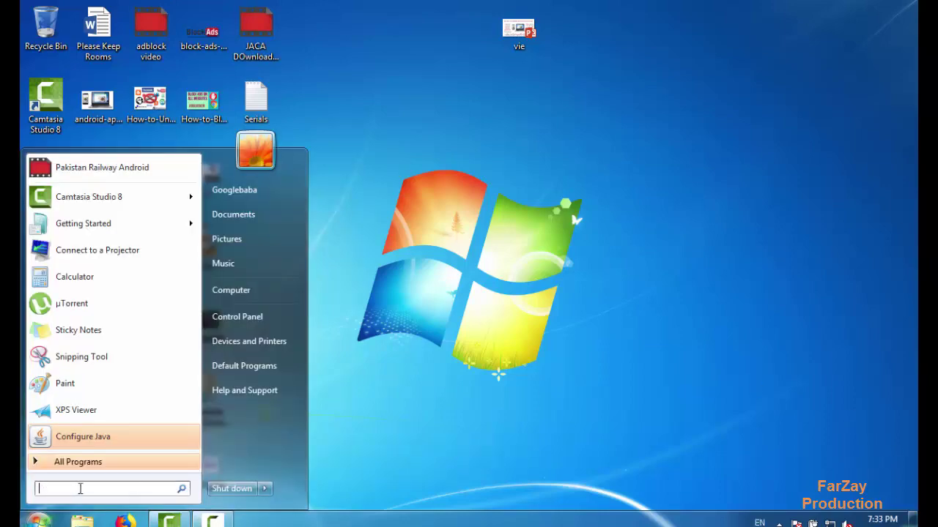
pyautogui.write('cmd')
pyautogui.press('Return')
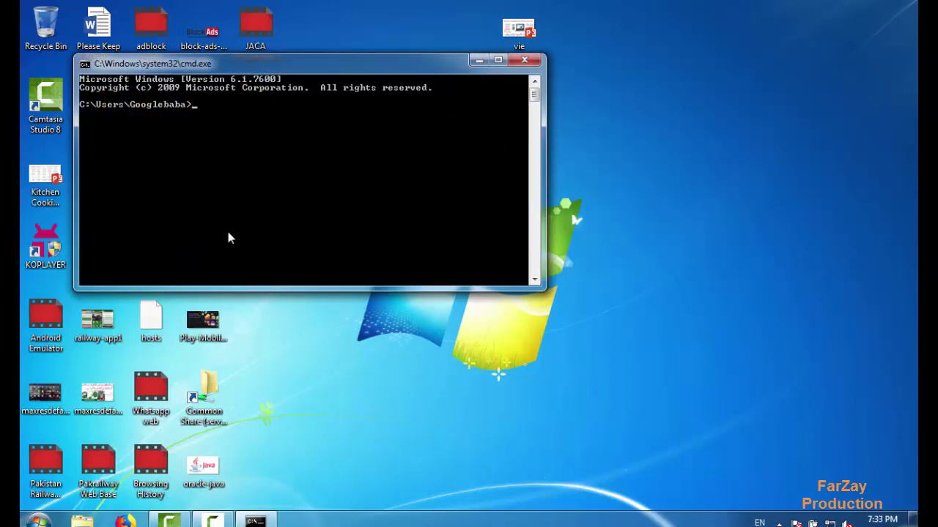
pyautogui.write('java')
pyautogui.press('Return')
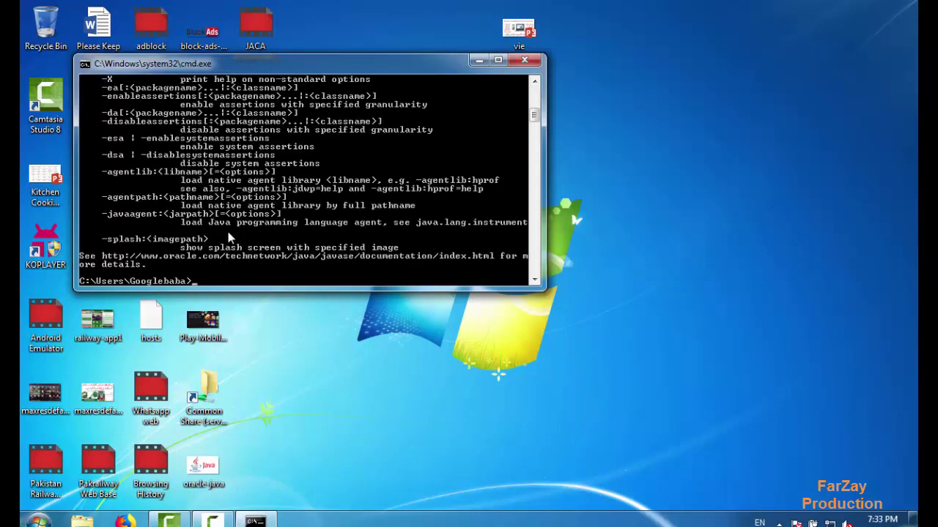